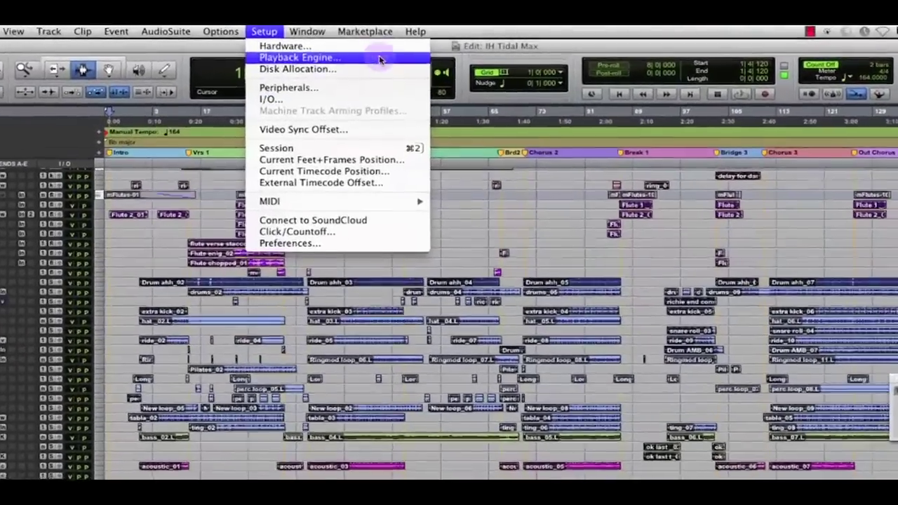
- Set the Playback Engine disk cache size to 2 GB and confirm with OK
left_click(351, 47)
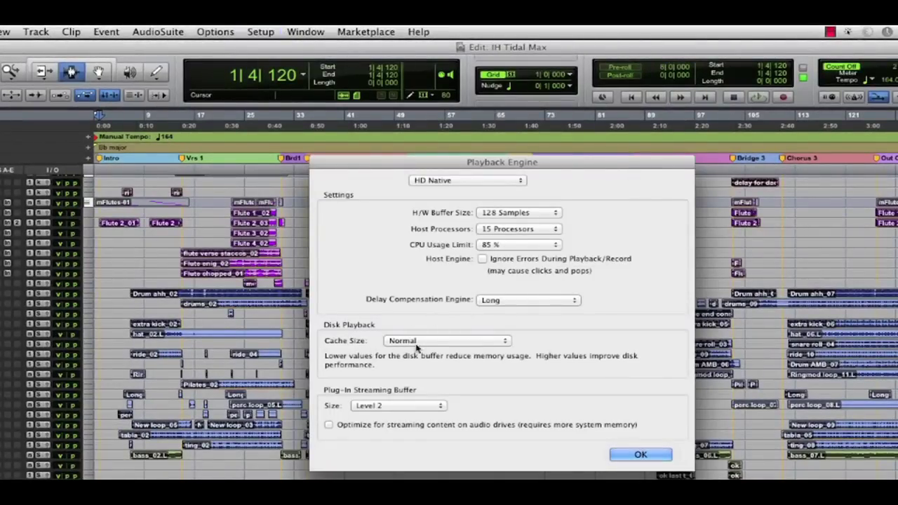
left_click(491, 340)
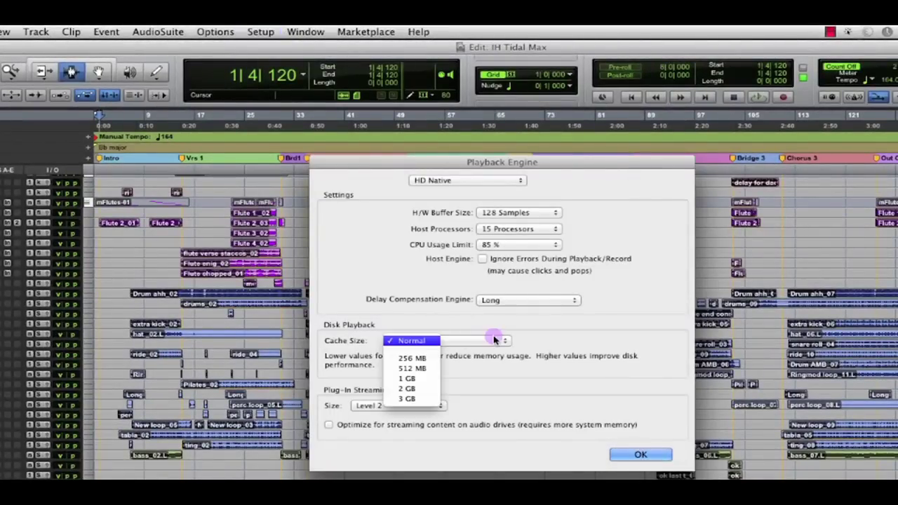
left_click(435, 389)
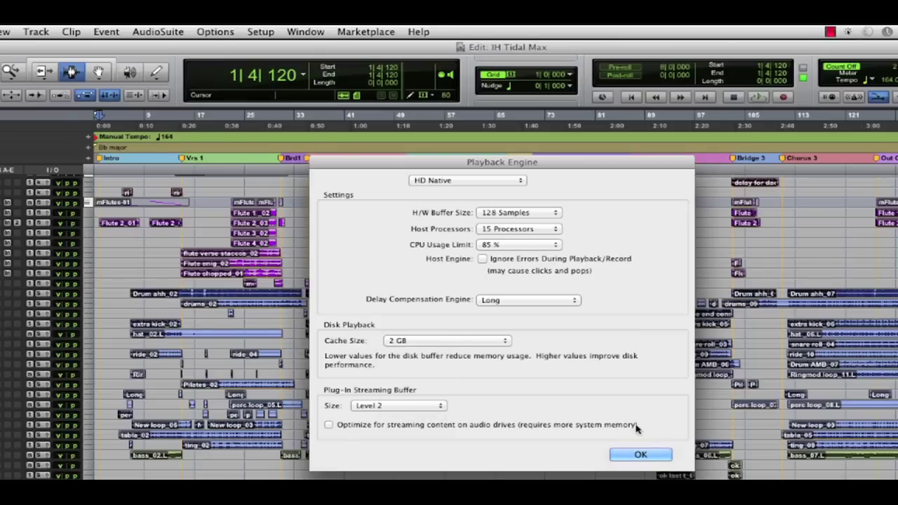
left_click(640, 455)
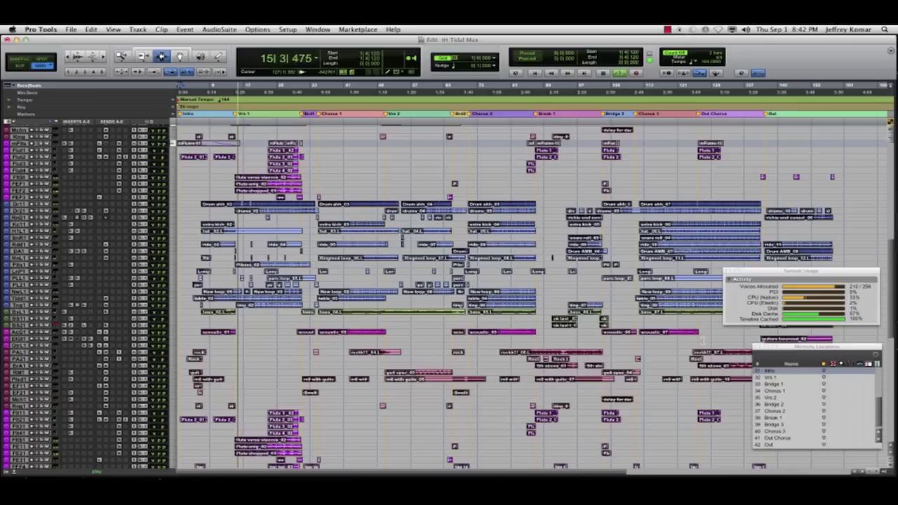
- Play the session from the start, then jump to Vrs 2, a later marker, and Out Chorus
key("space")
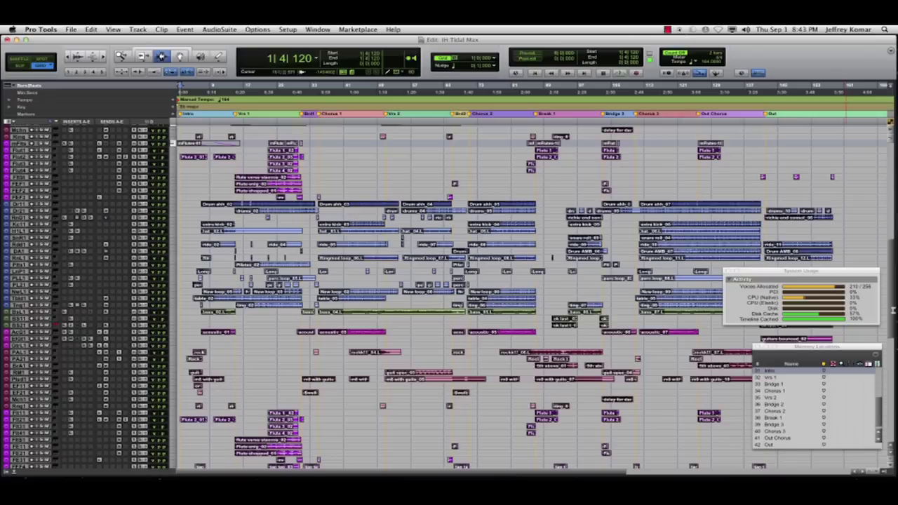
key("space")
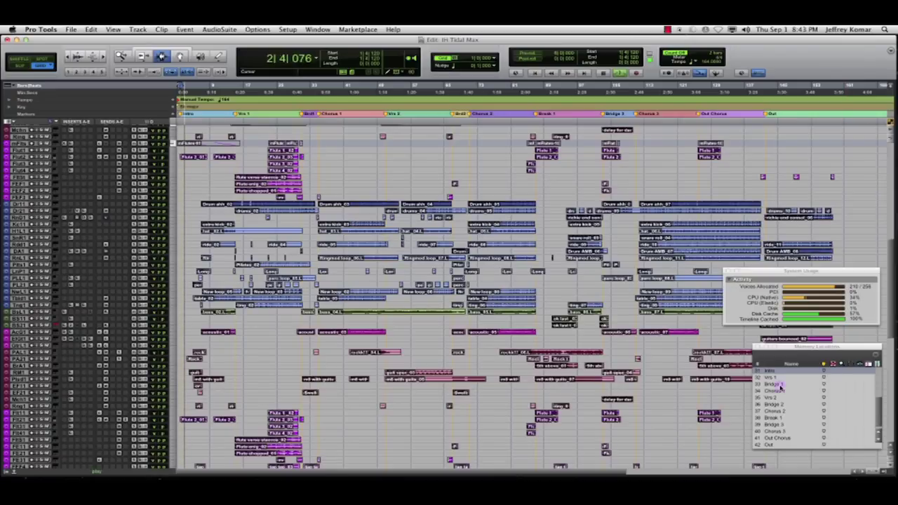
left_click(779, 385)
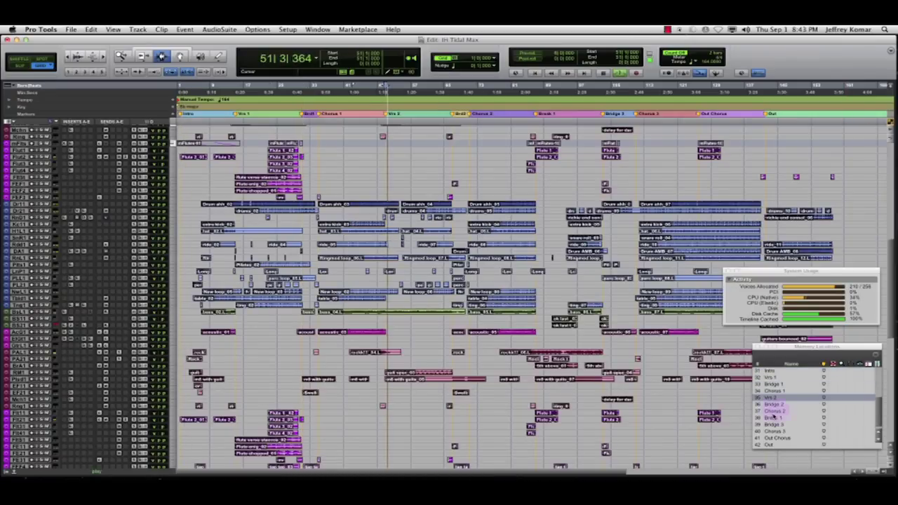
left_click(775, 411)
left_click(780, 437)
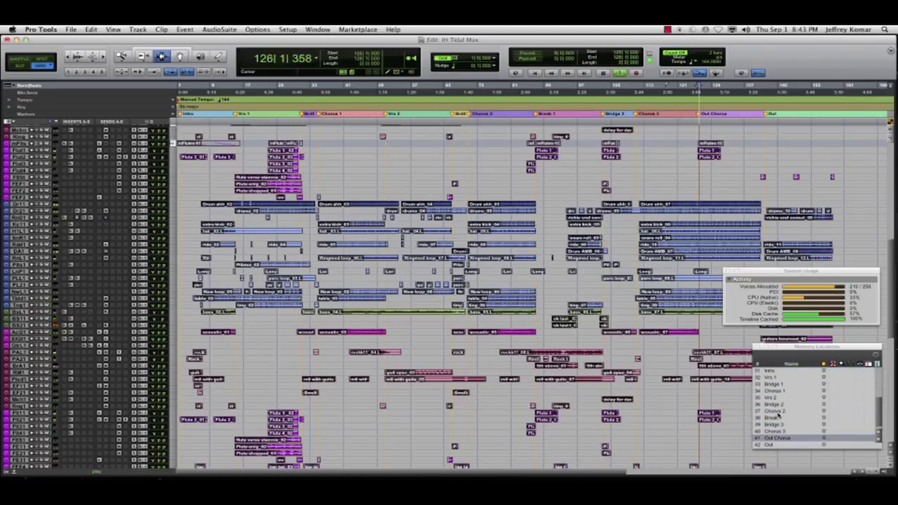
- Jump playback among Chorus 2, Bridge 1, Break 1, Bridge 3 and Chorus 1 markers
left_click(775, 412)
left_click(775, 384)
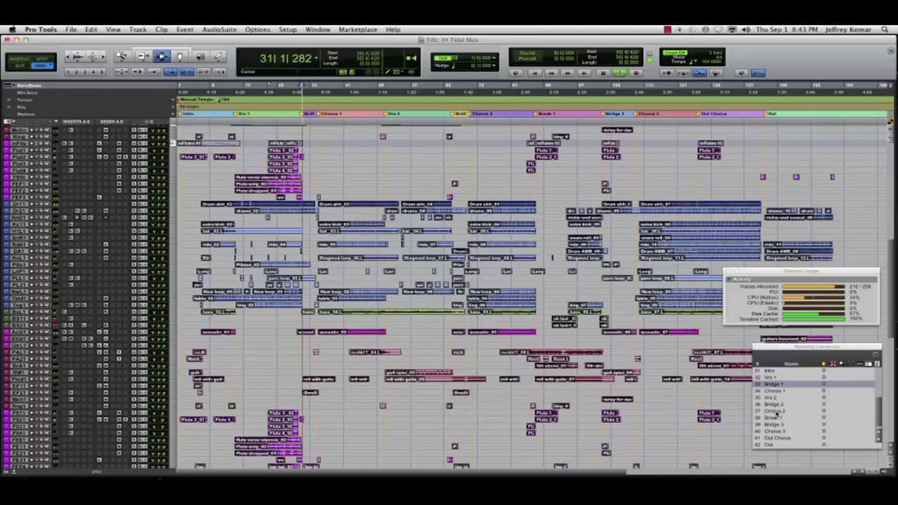
left_click(776, 418)
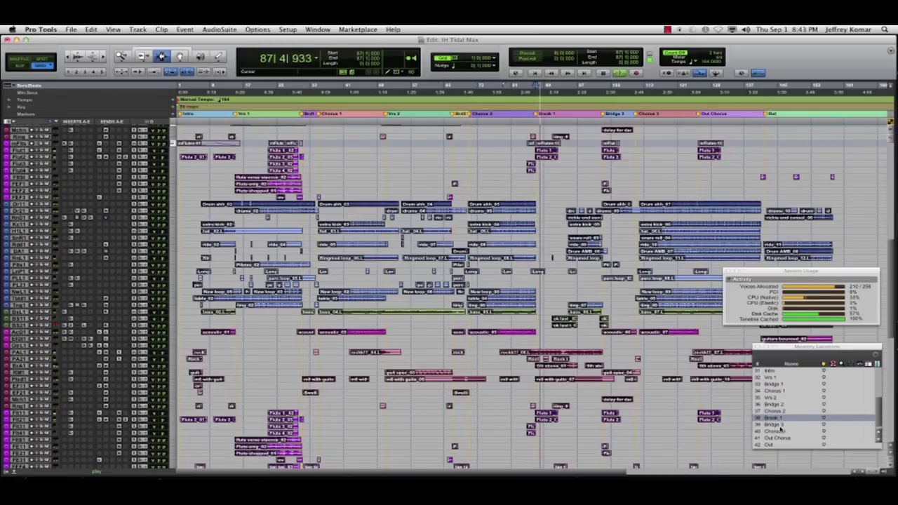
left_click(780, 431)
left_click(773, 391)
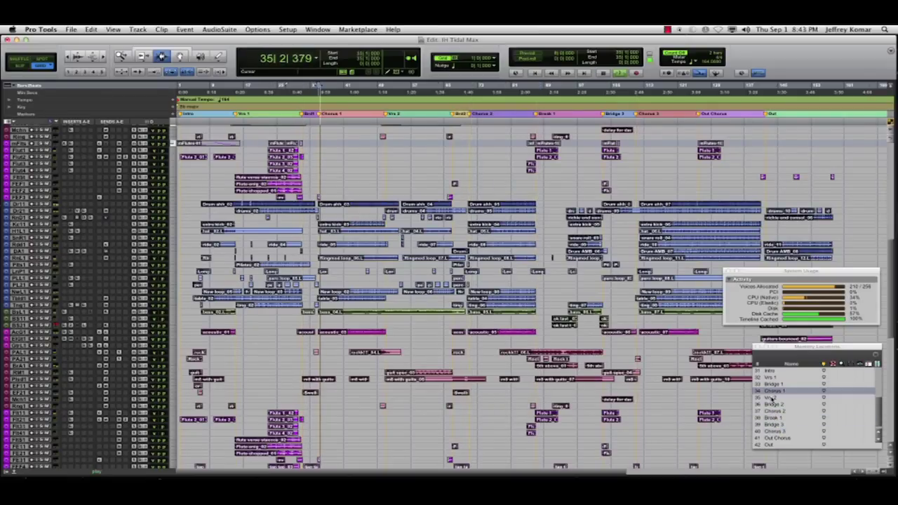
- Jump through Break 1, Bridge 1, Bridge 3 and Break 1, ending at Chorus 3
left_click(774, 404)
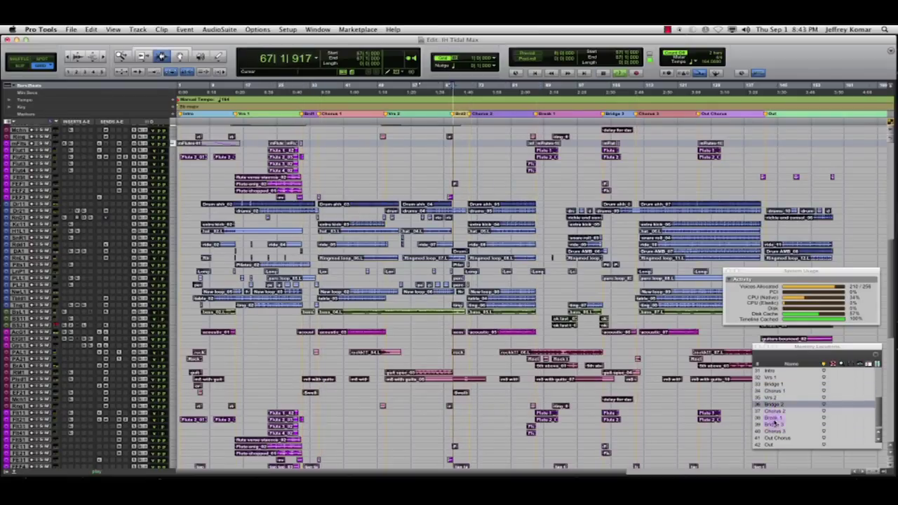
left_click(774, 384)
left_click(774, 425)
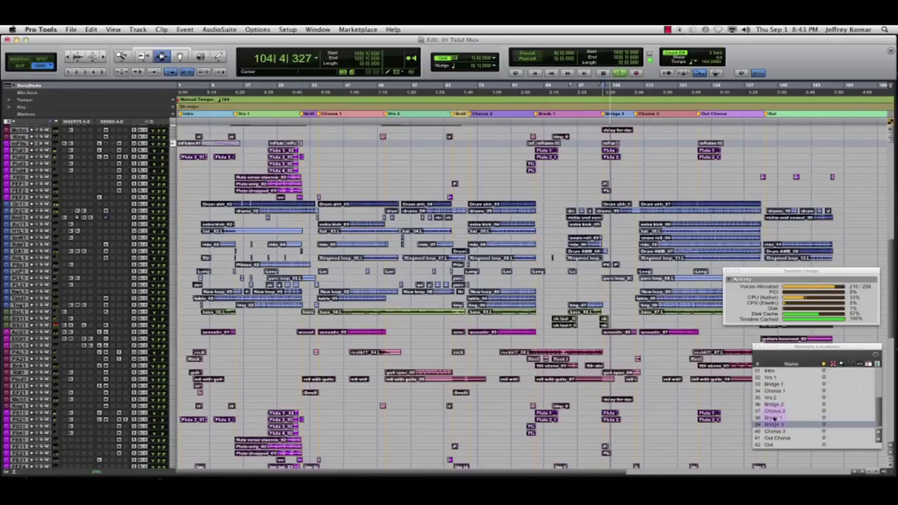
left_click(774, 418)
left_click(775, 432)
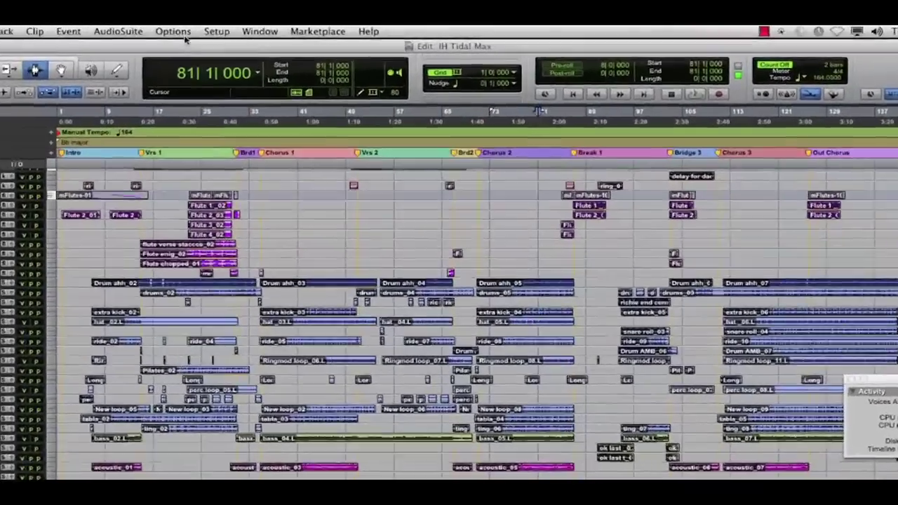
- Enable Dynamic Transport and drag the play start marker to bar 51, looping bars 51–67
left_click(256, 29)
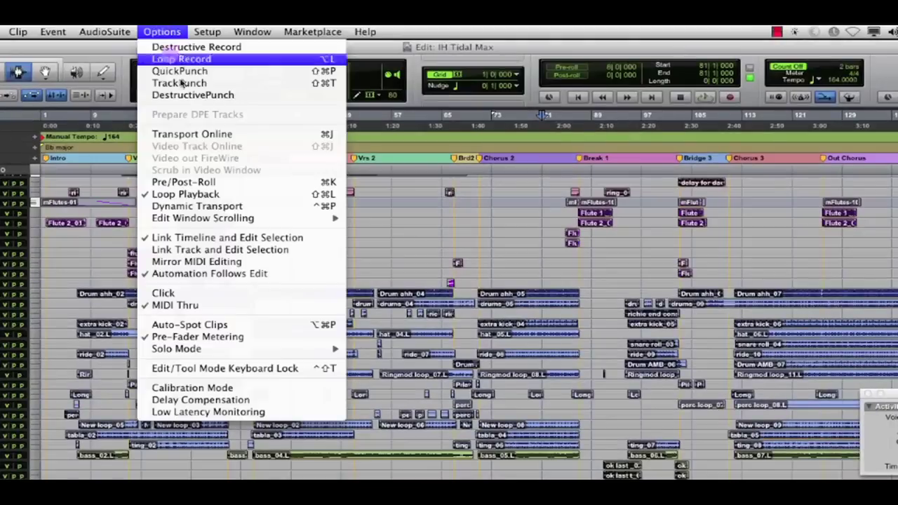
left_click(260, 206)
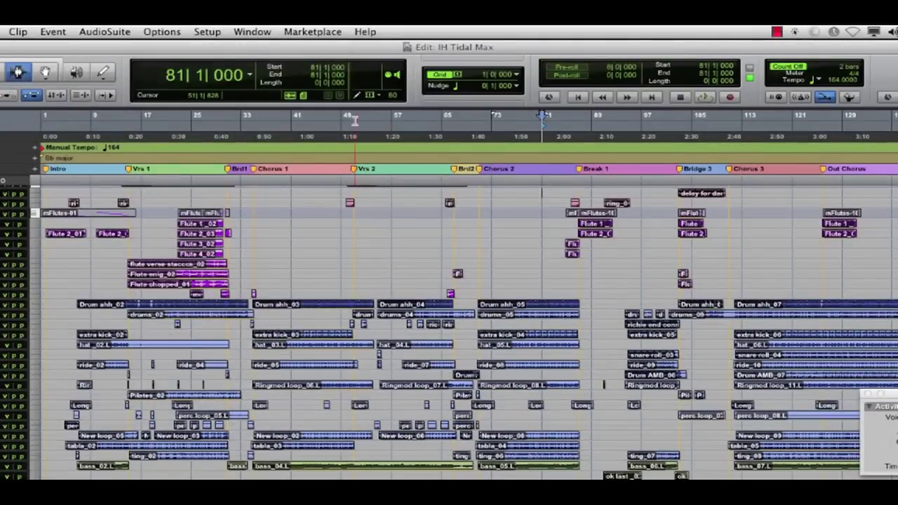
left_click_drag(354, 116, 456, 117)
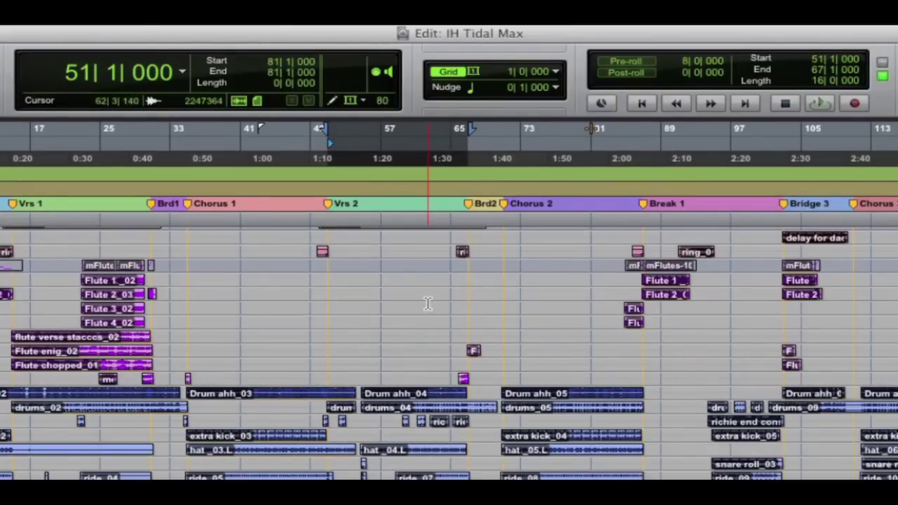
- Play the loop while dragging it to bars 87–103, then 15–31, finally 111–127
key("space")
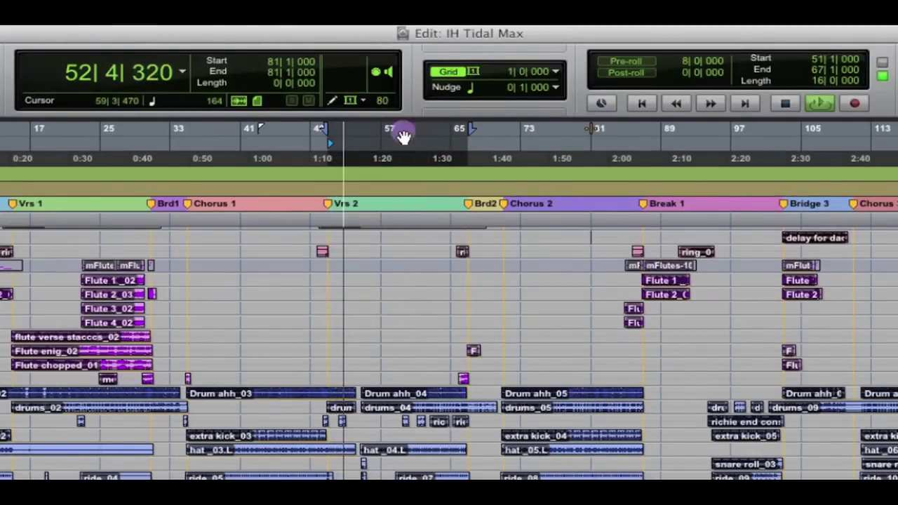
left_click_drag(401, 134, 716, 141)
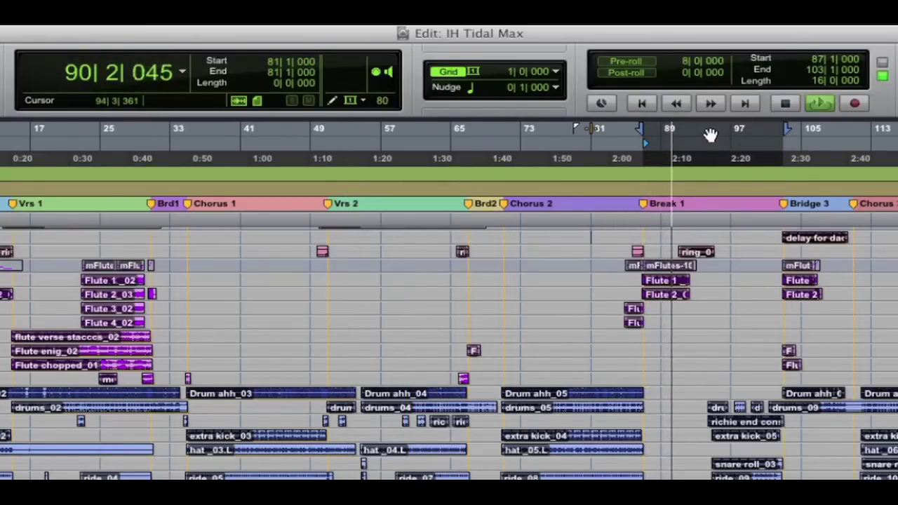
left_click_drag(709, 135, 84, 150)
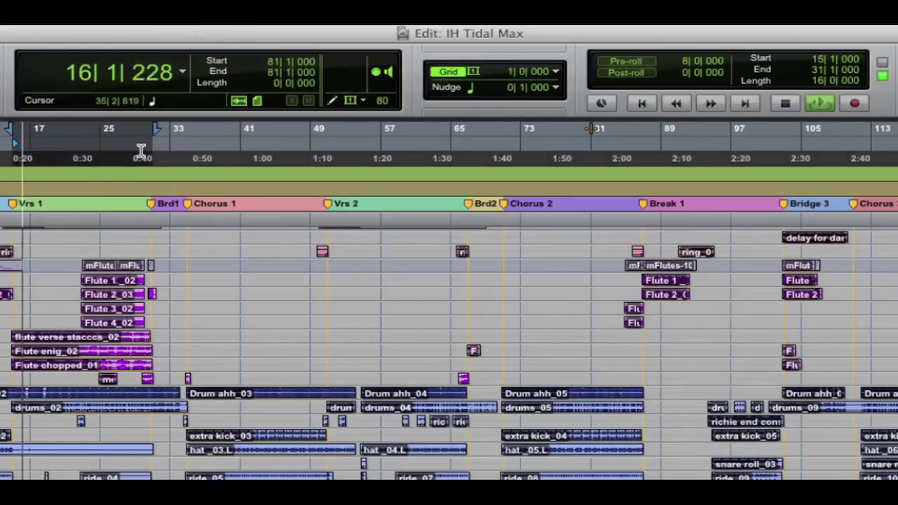
mouse_move(85, 134)
left_mouse_down()
mouse_move(575, 153)
mouse_move(891, 151)
left_mouse_up()
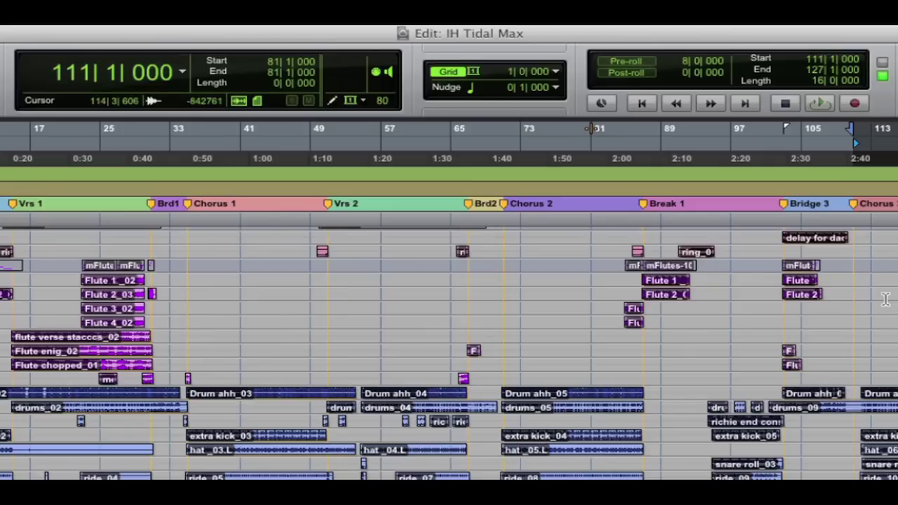